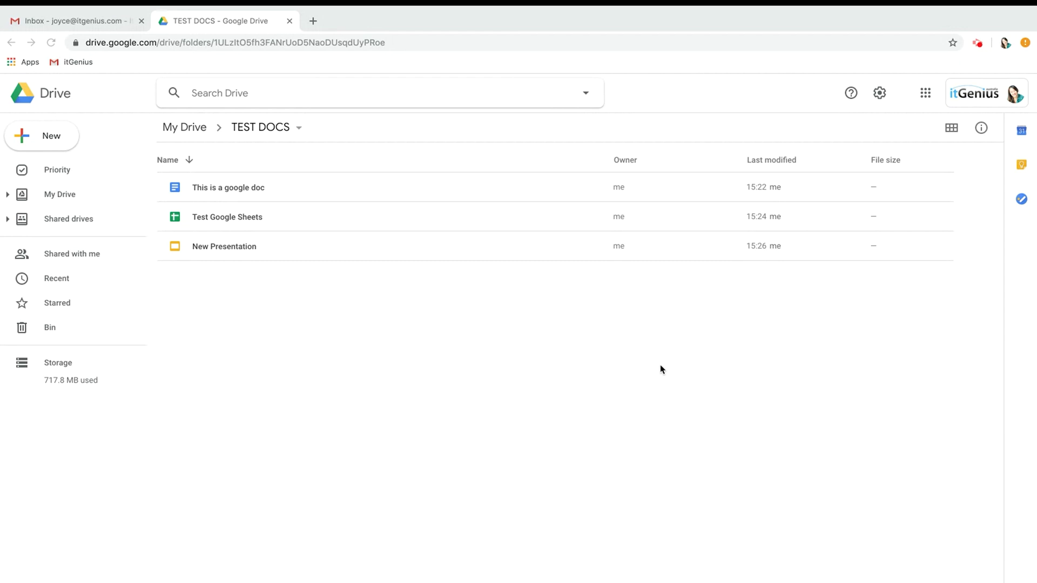
Open the Share with others settings for 'This is a google doc' from its link-sharing status.
left_click(219, 188)
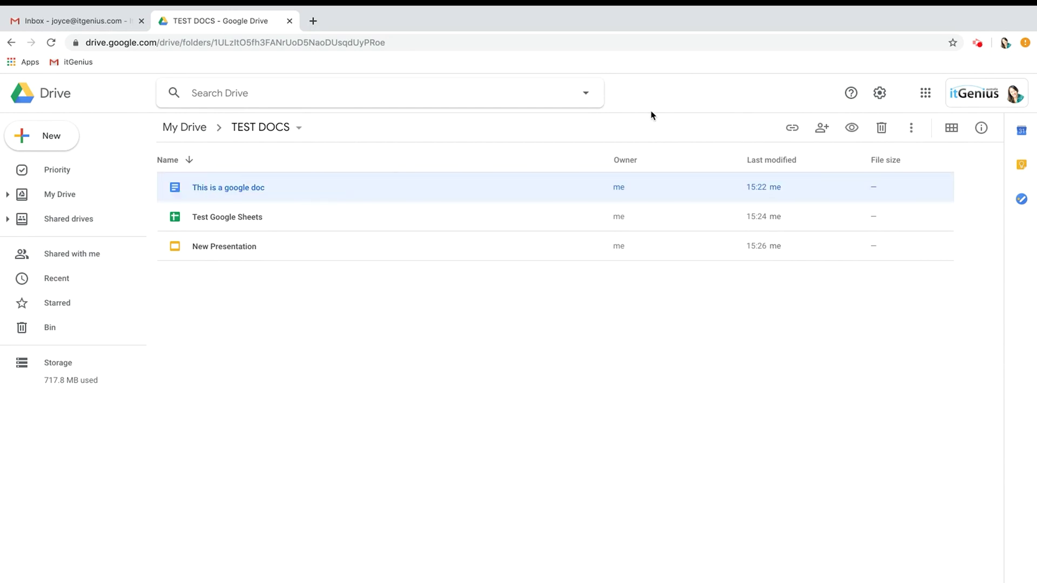
left_click(793, 129)
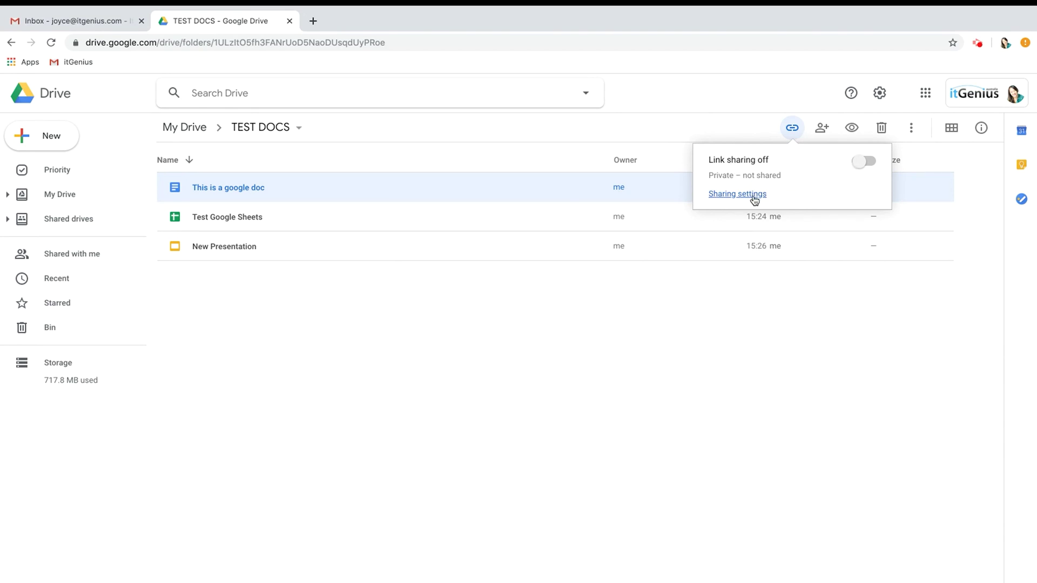
left_click(737, 193)
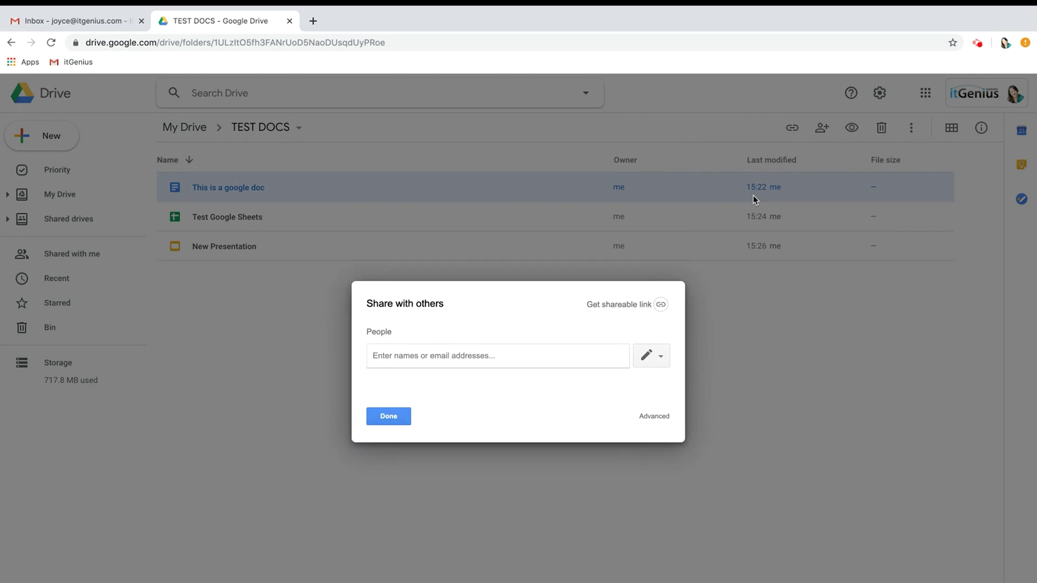
Turn on link sharing for ItGenius Australia and show the More link-access options.
left_click(662, 305)
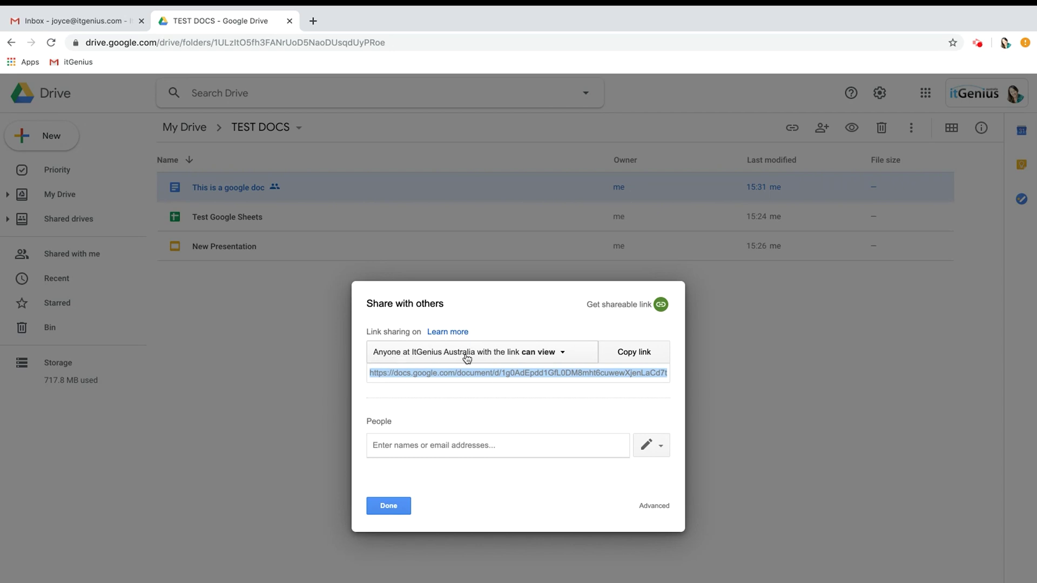
left_click(534, 355)
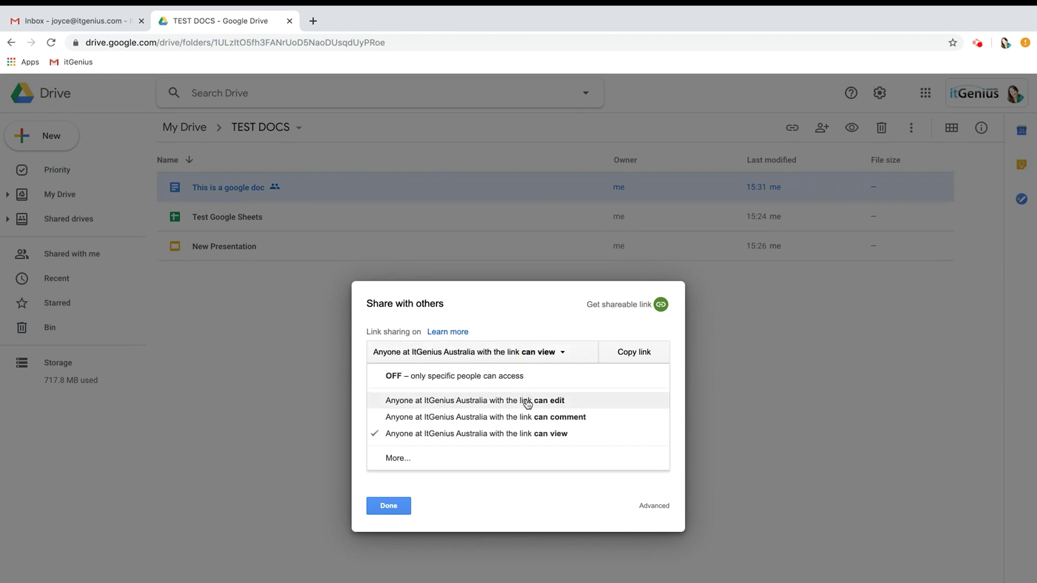
left_click(519, 459)
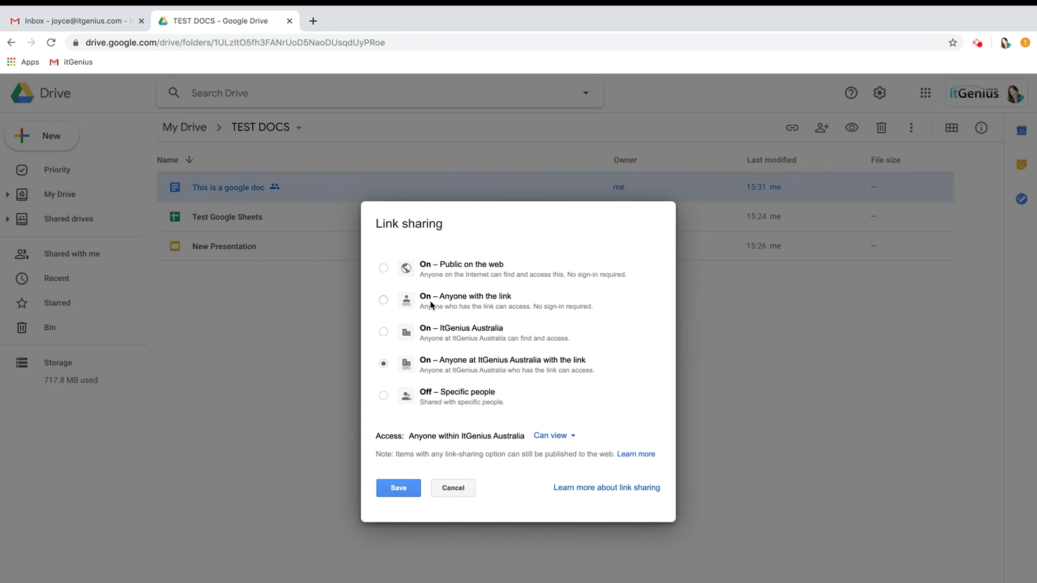
Save link sharing as 'On – Anyone with the link' with Can edit access.
left_click(384, 300)
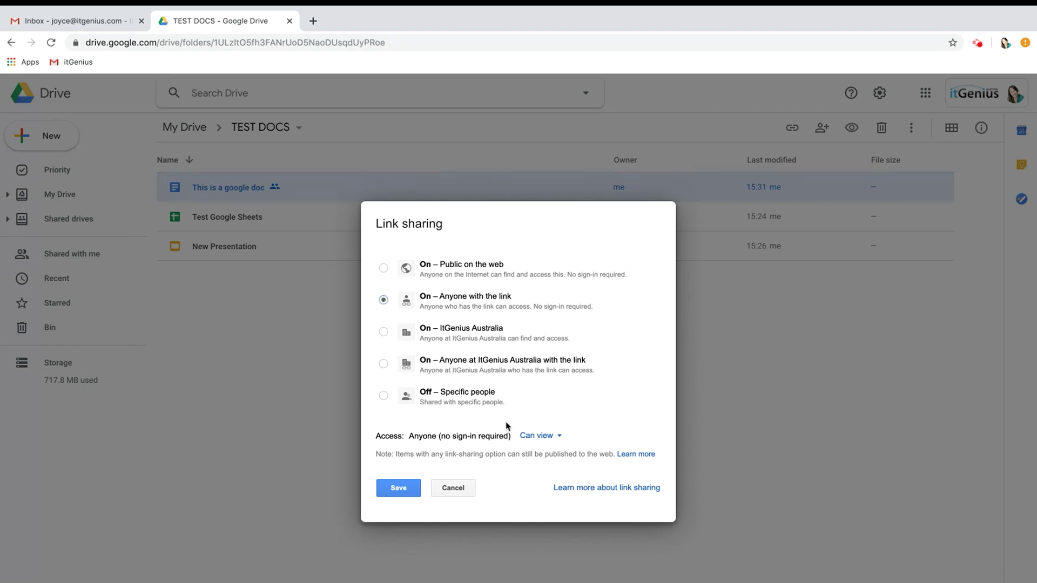
left_click(528, 439)
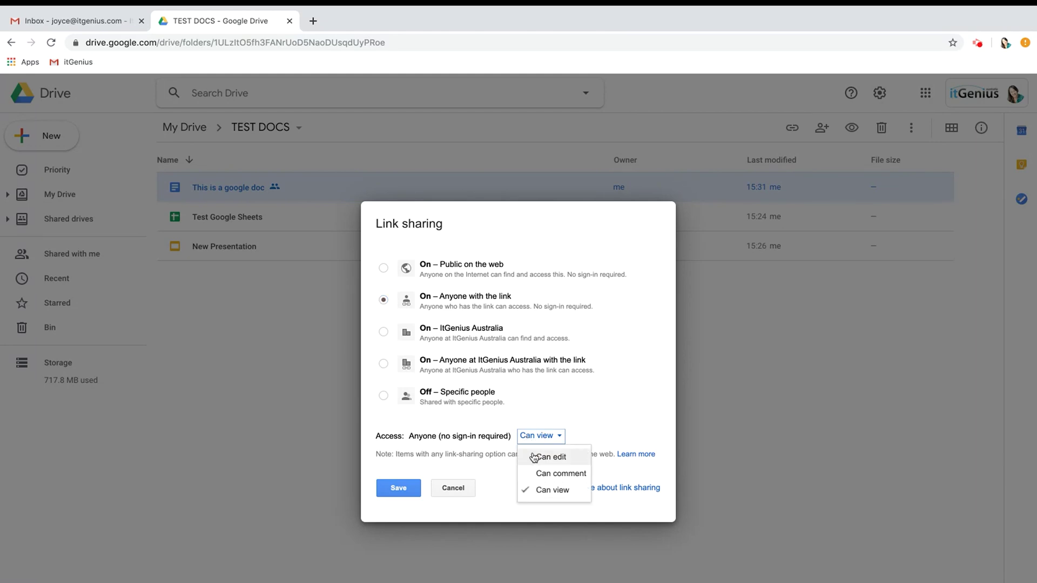
left_click(534, 458)
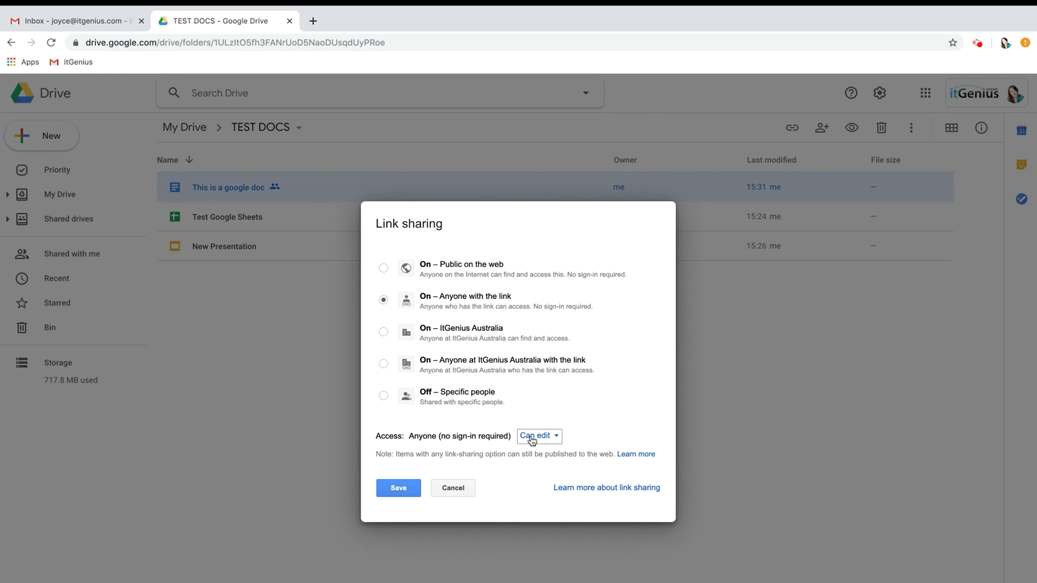
left_click(399, 494)
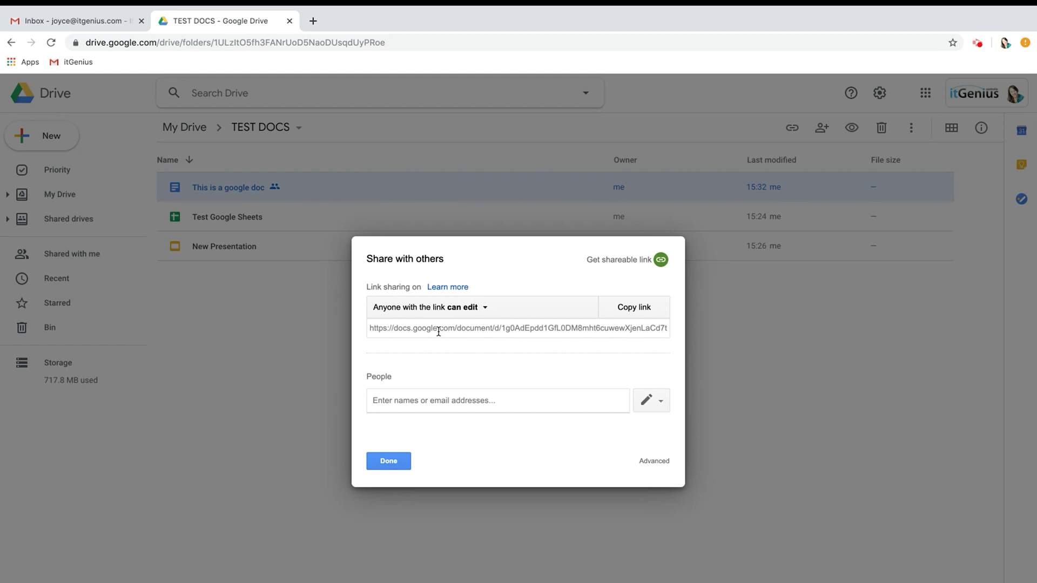
Select the doc's shareable link URL, then close the sharing window with Done.
left_click(439, 329)
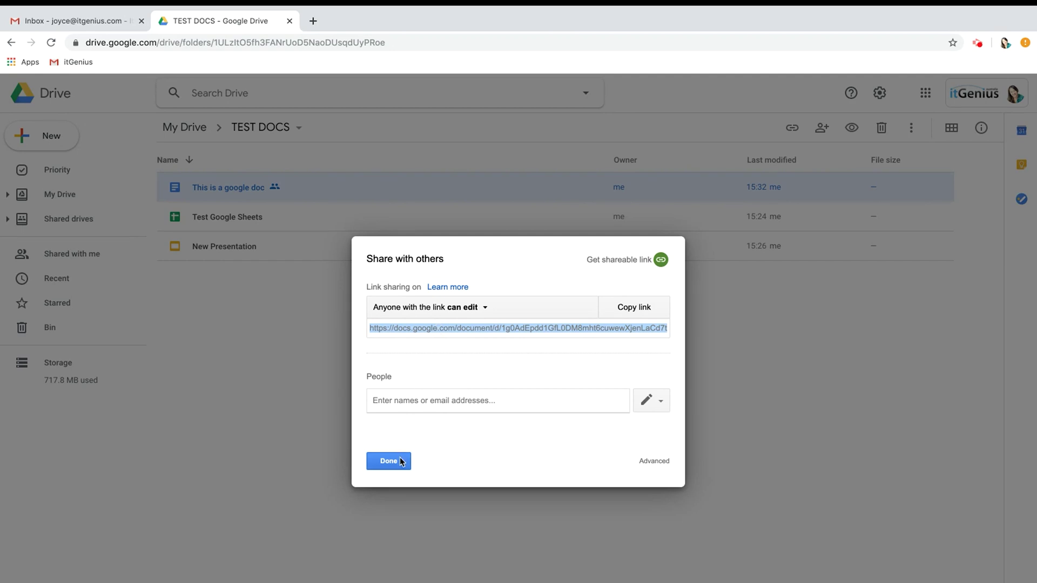
left_click(402, 460)
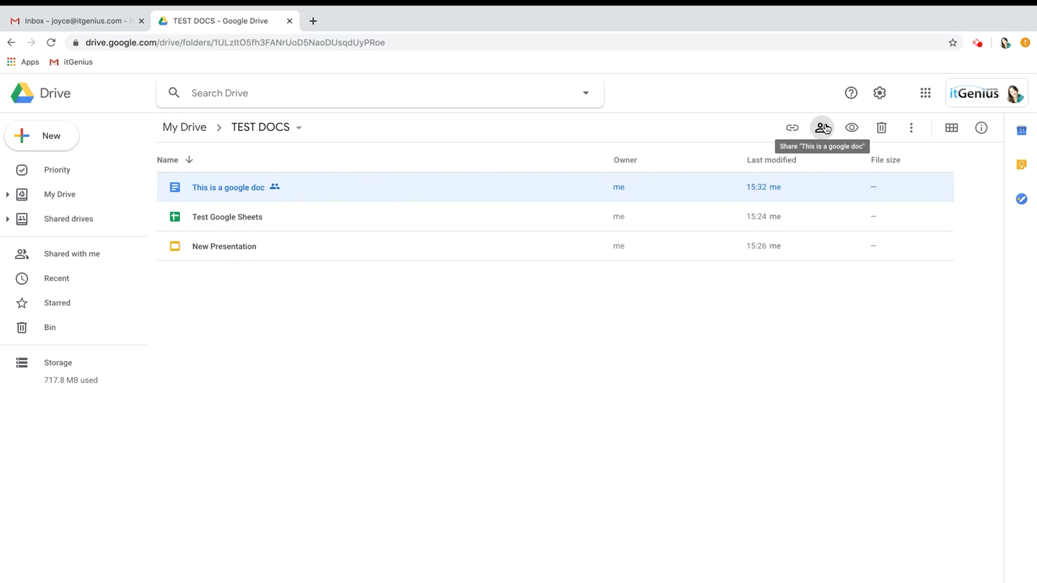
Add the suggested contact Alex to People and confirm the Can edit permission.
left_click(825, 129)
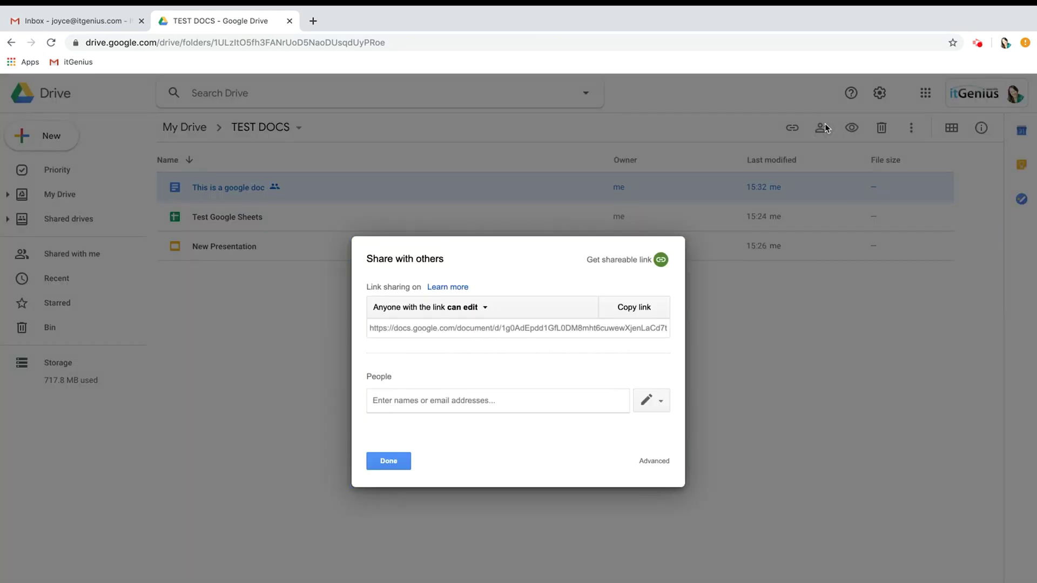
left_click(496, 397)
type("alex")
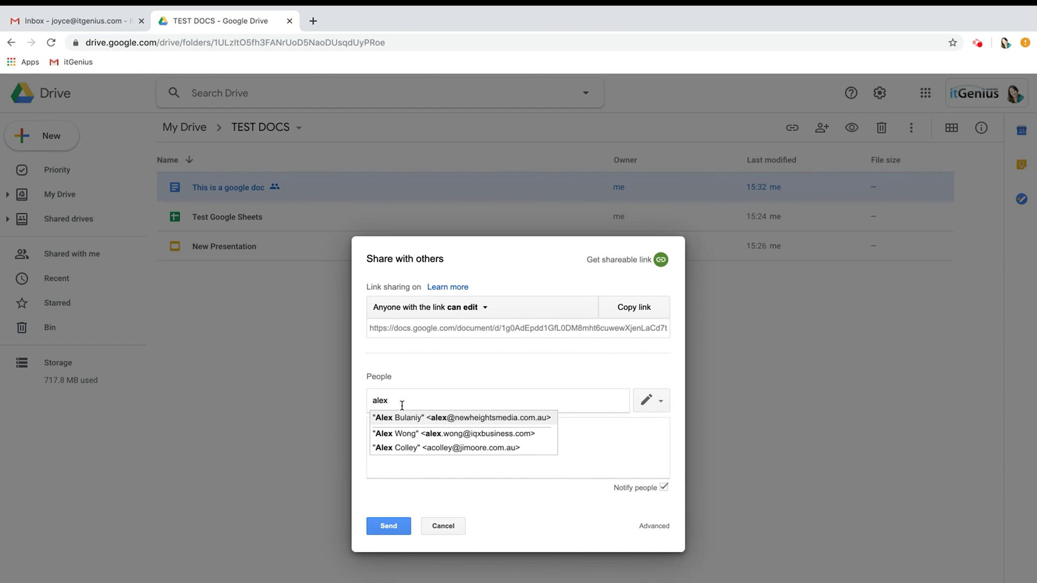
left_click(403, 415)
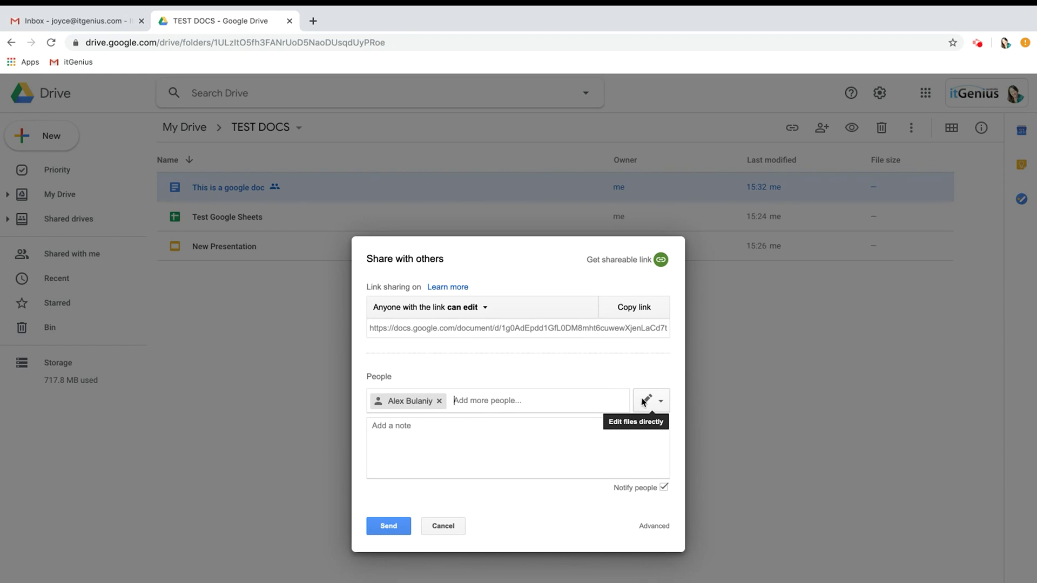
left_click(643, 400)
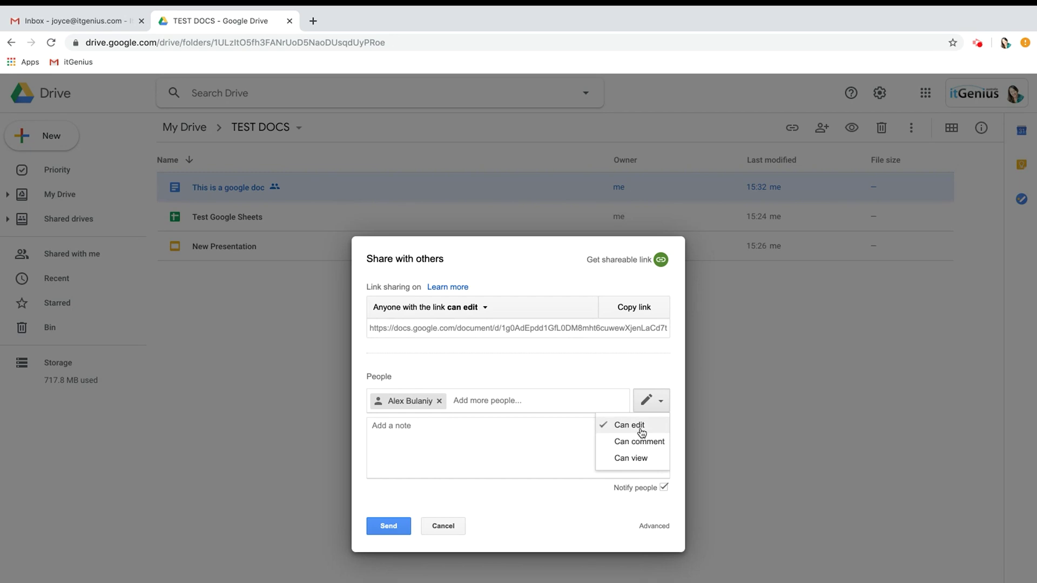
Send Alex the invite with note 'Hi Alex… collaborating on later :) Cheers Joyce' and confirm external sharing.
left_click(551, 441)
type("Hi Alex")
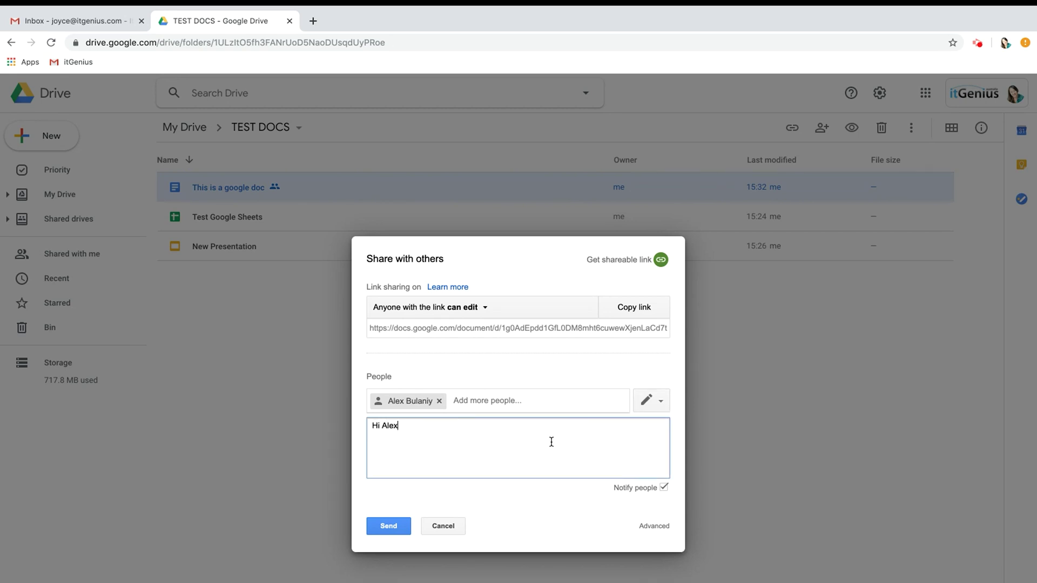
key("Return")
key("Return")
type("This is the document ")
type("we will be collaborat")
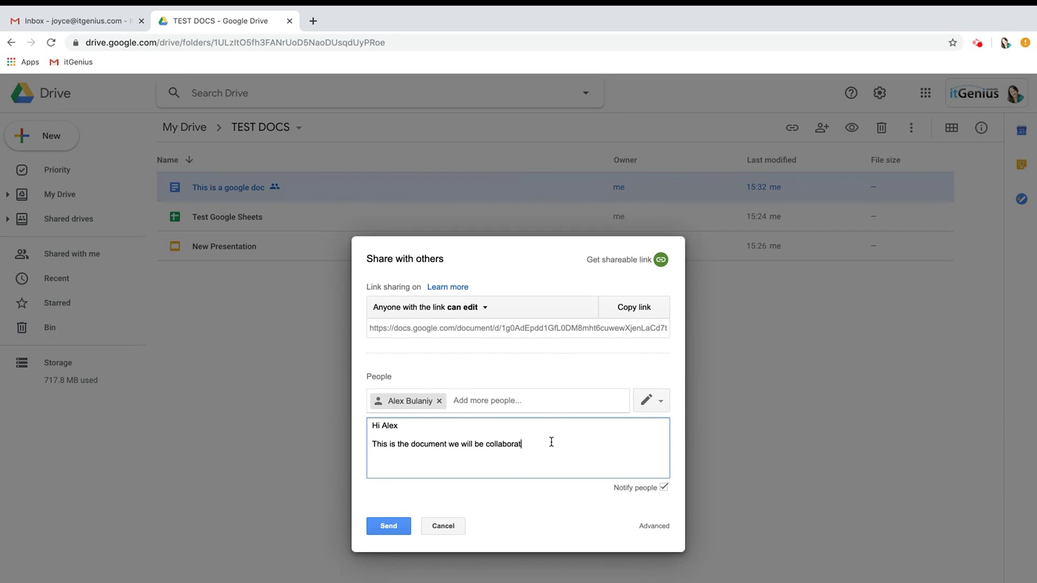
type("ing on later :)")
key("Return")
key("Return")
type("Cheers")
key("Return")
type("Joyce")
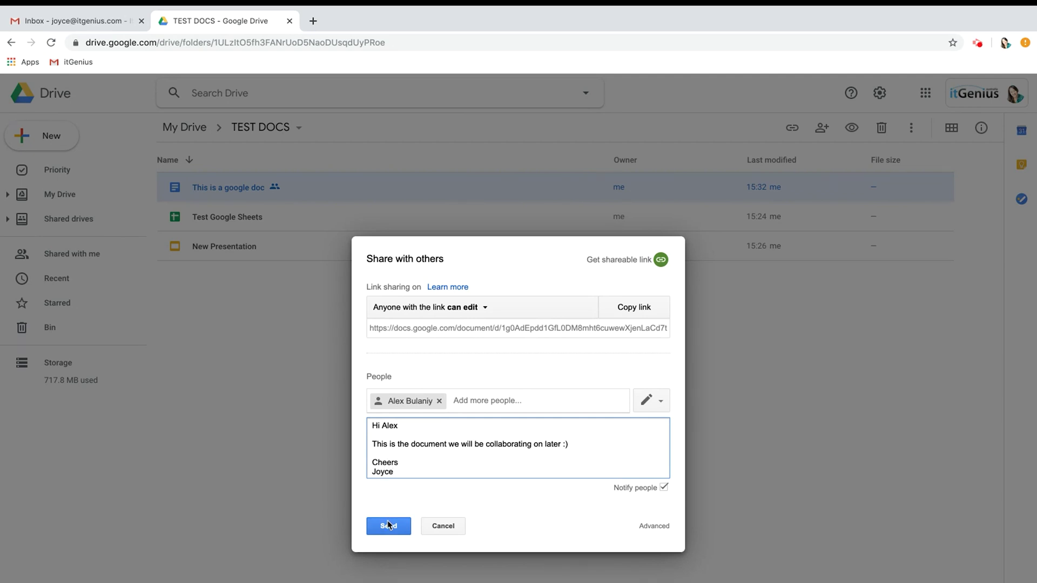
left_click(388, 525)
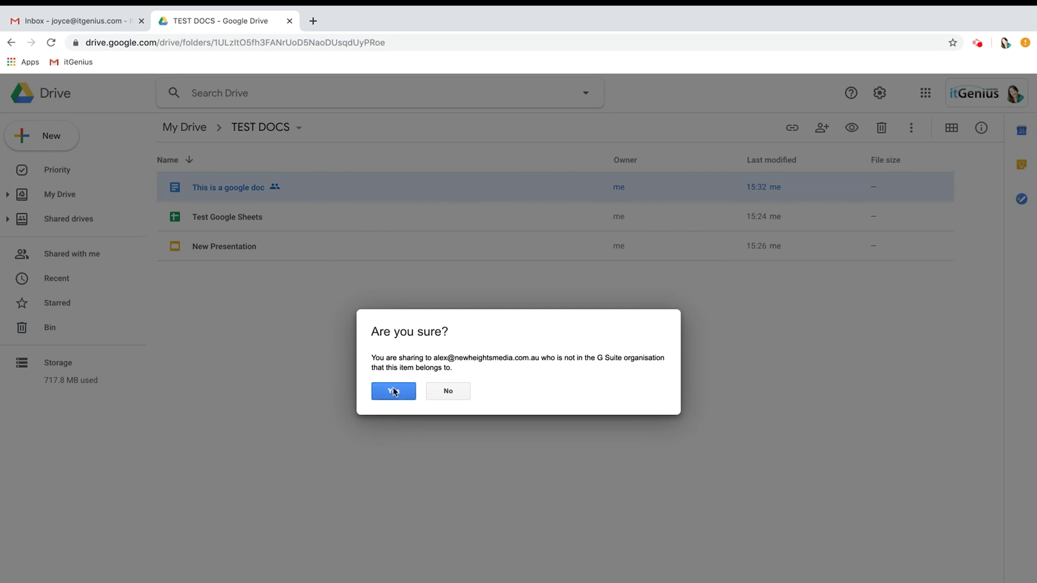
left_click(393, 393)
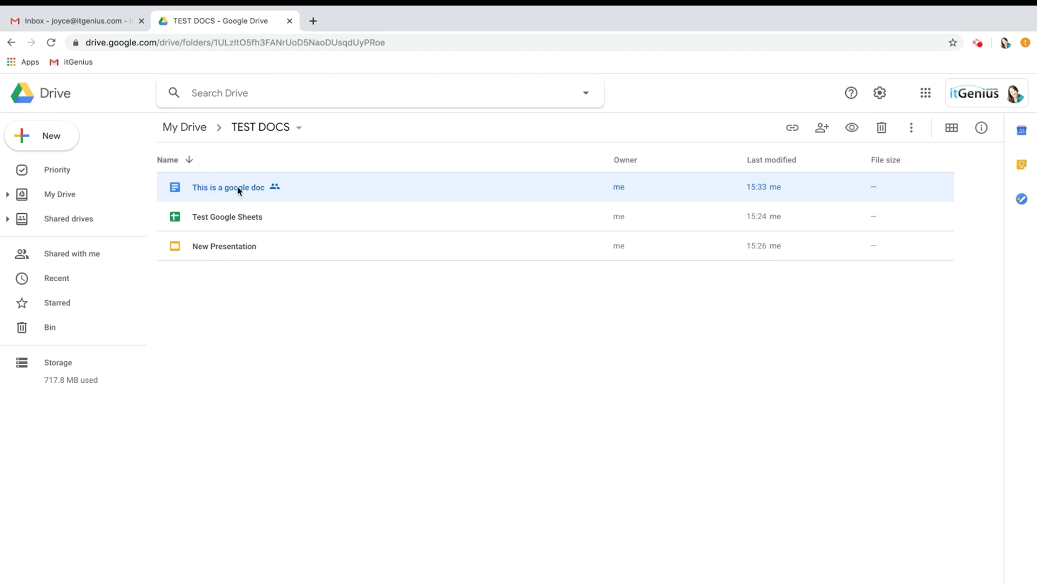
left_click(255, 323)
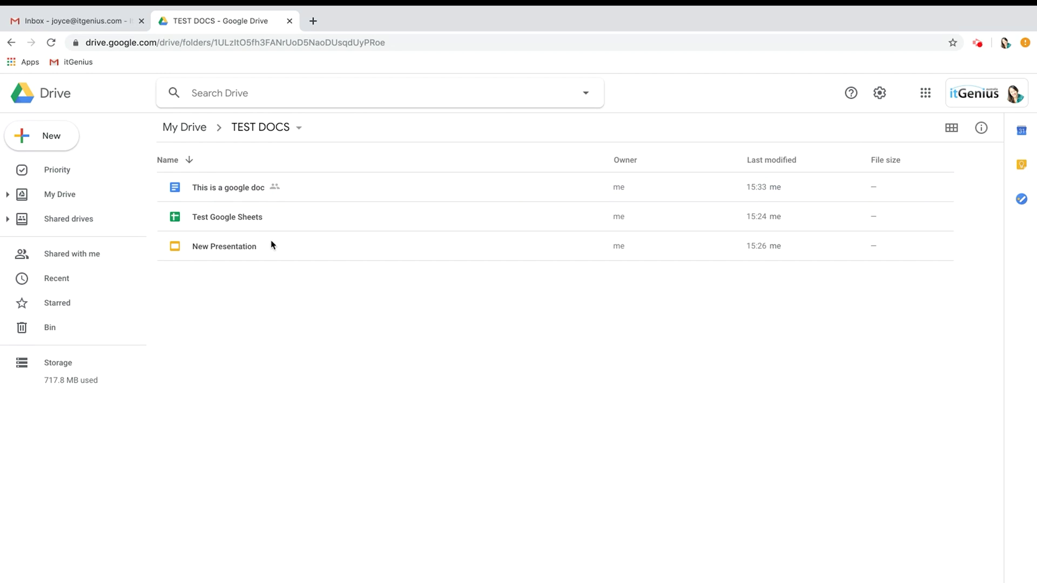
left_click(254, 189)
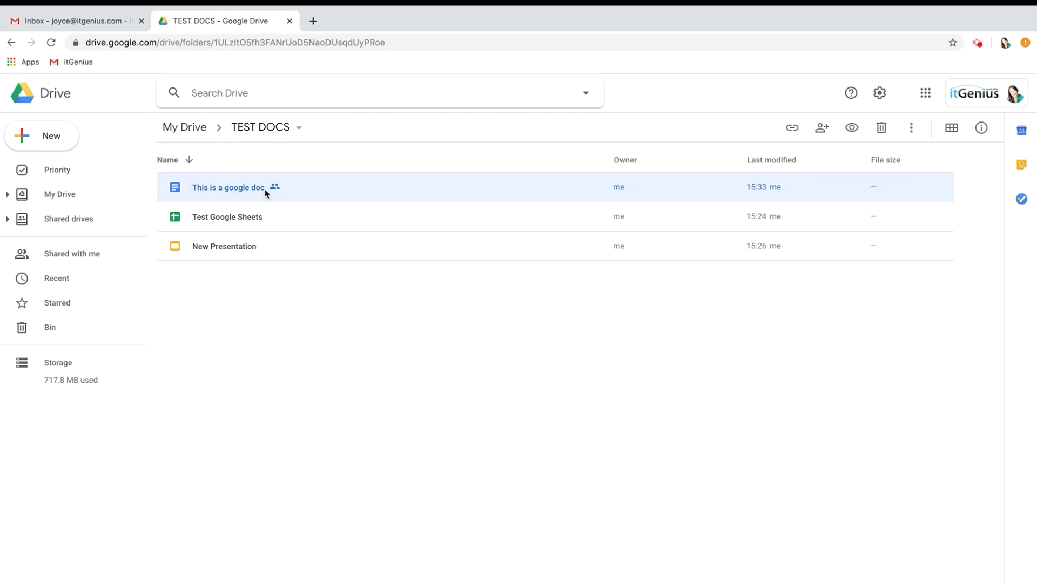
left_click(982, 129)
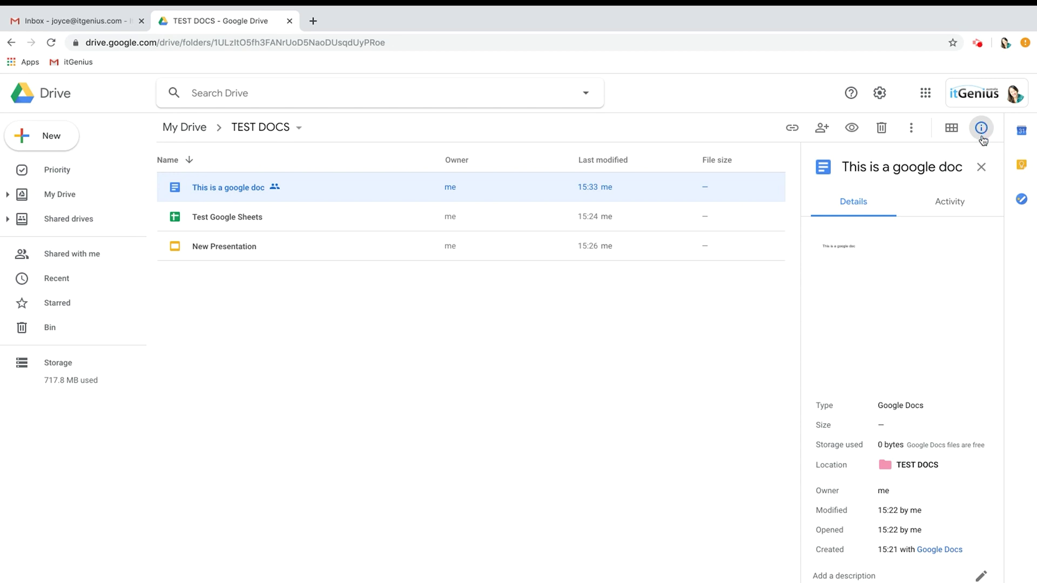
left_click(958, 213)
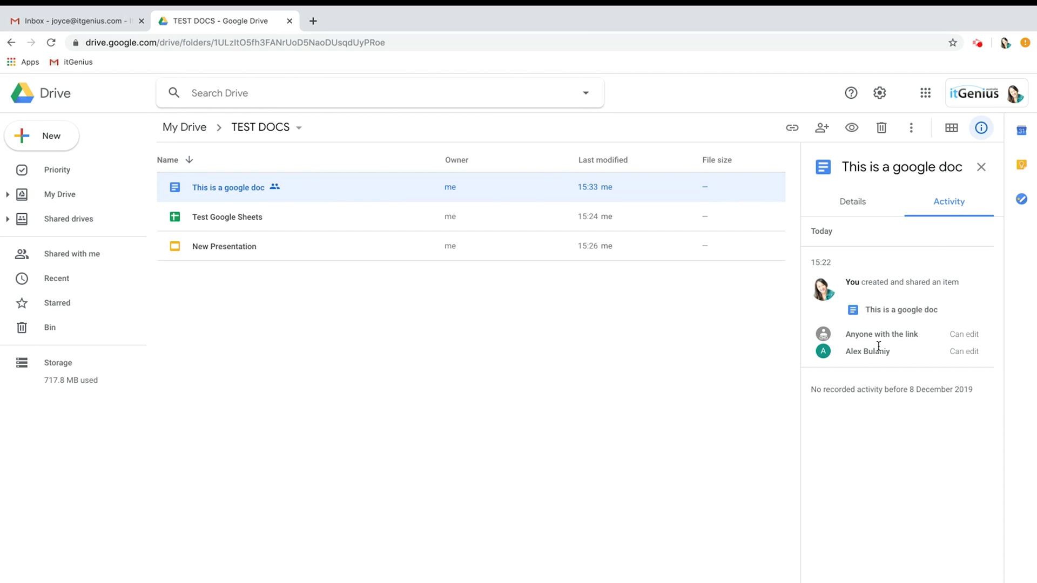
left_click(979, 175)
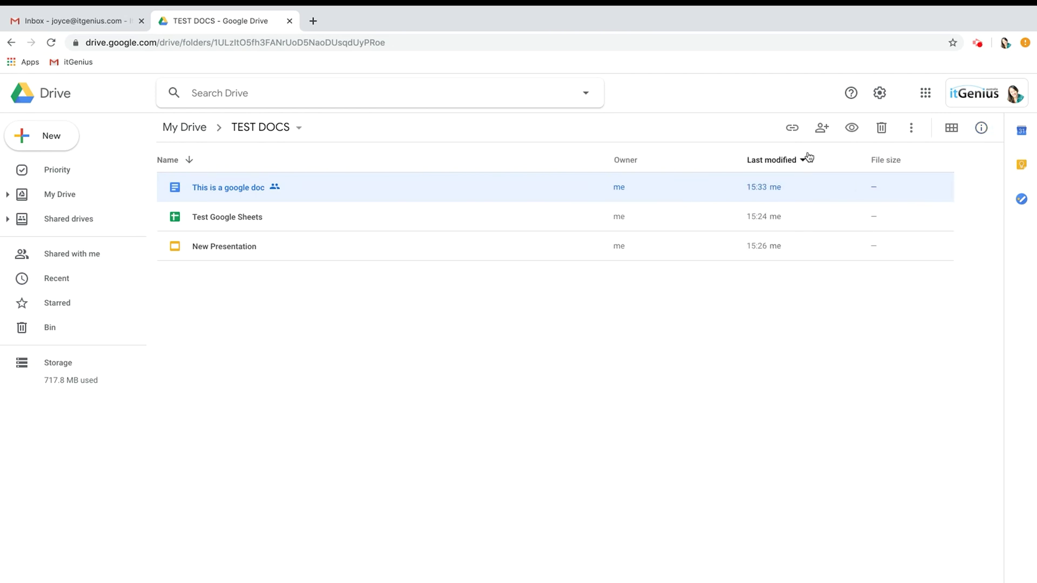
In Advanced sharing settings, set a 30-day expiry on the collaborator's access.
left_click(822, 129)
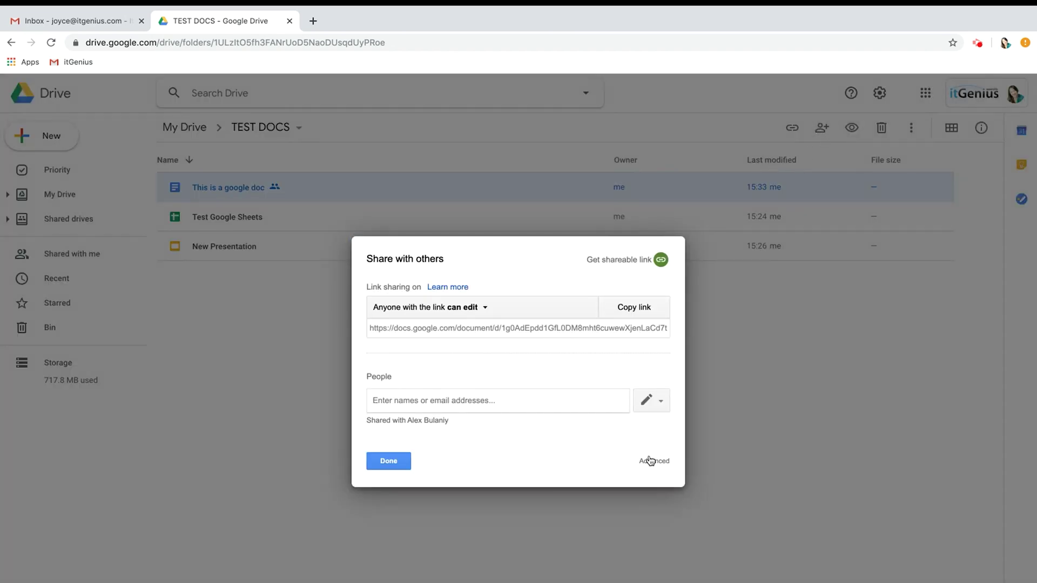
left_click(650, 461)
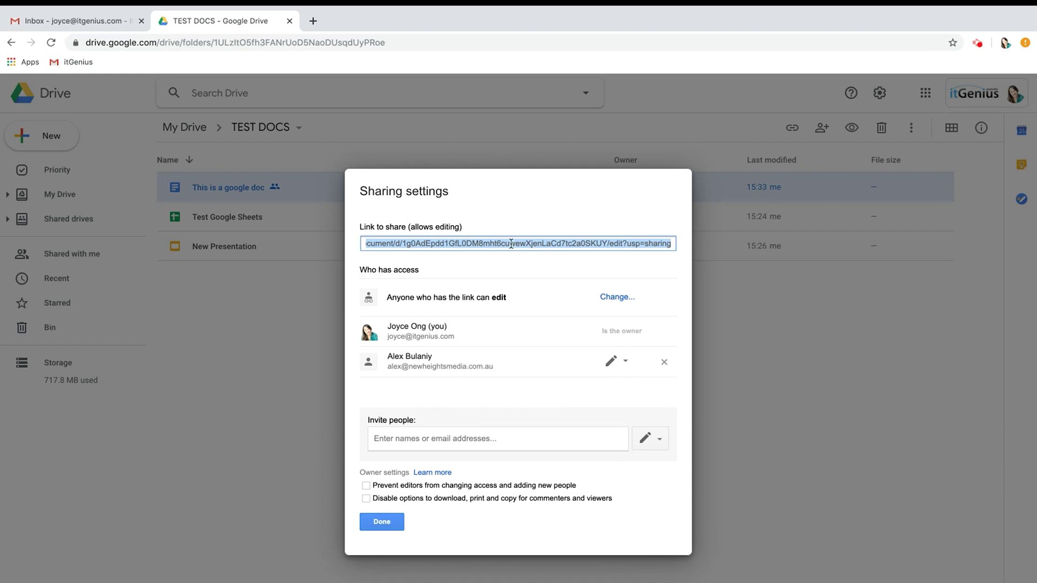
left_click(624, 366)
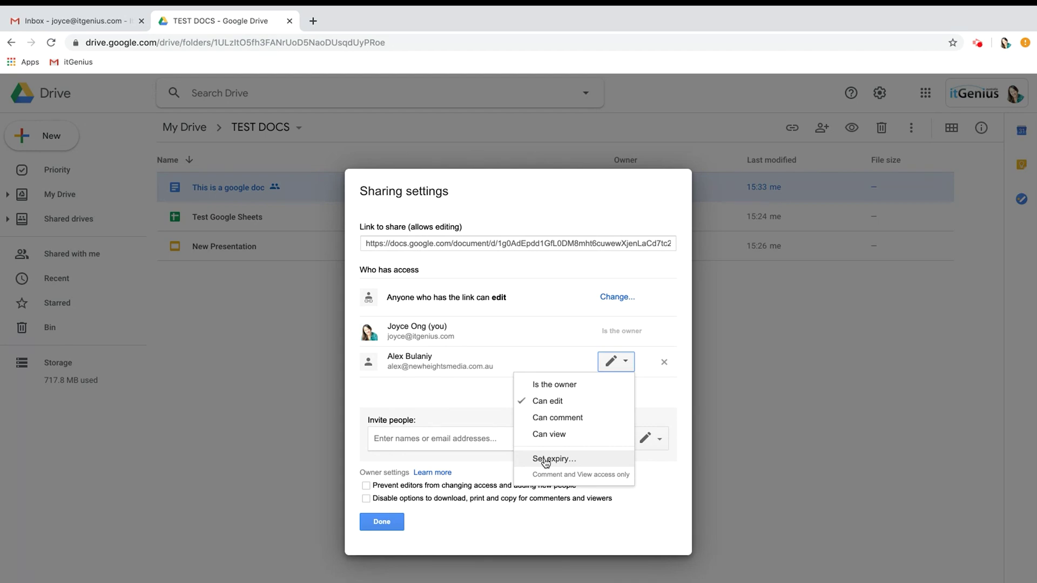
left_click(545, 460)
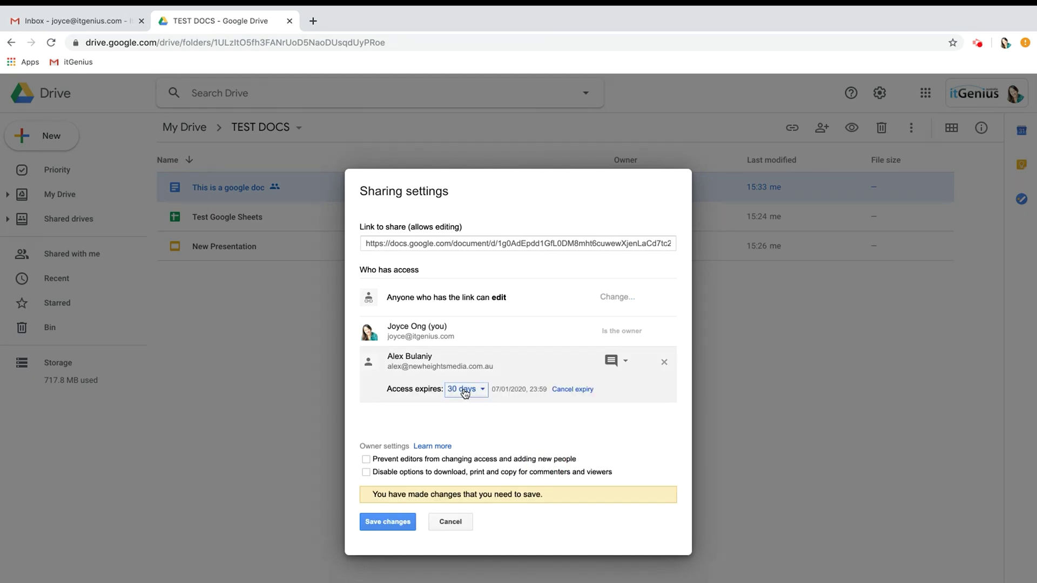
Cancel the collaborator removal twice so Alex keeps edit access, then close sharing settings.
left_click(664, 365)
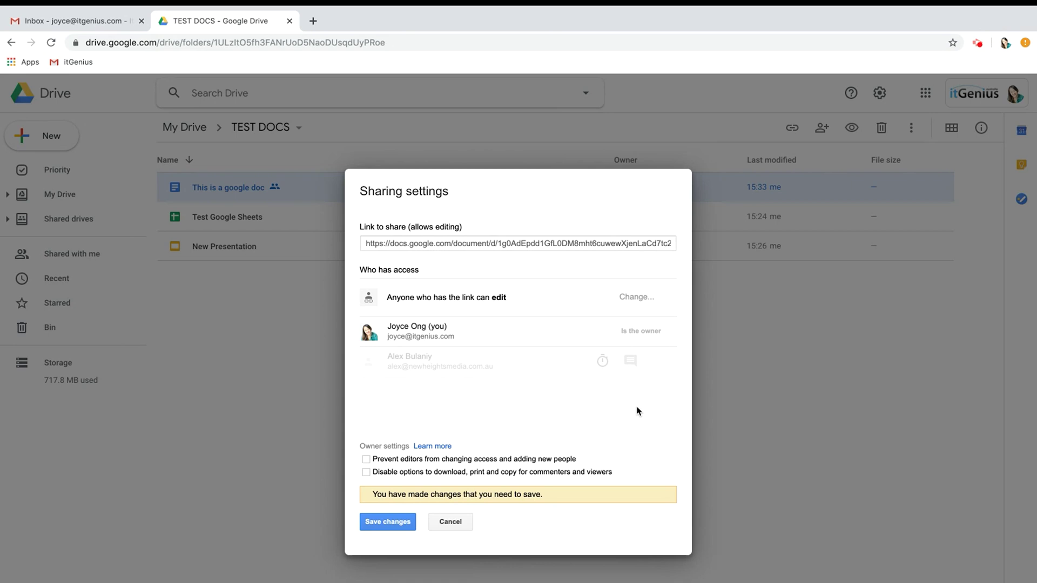
left_click(456, 524)
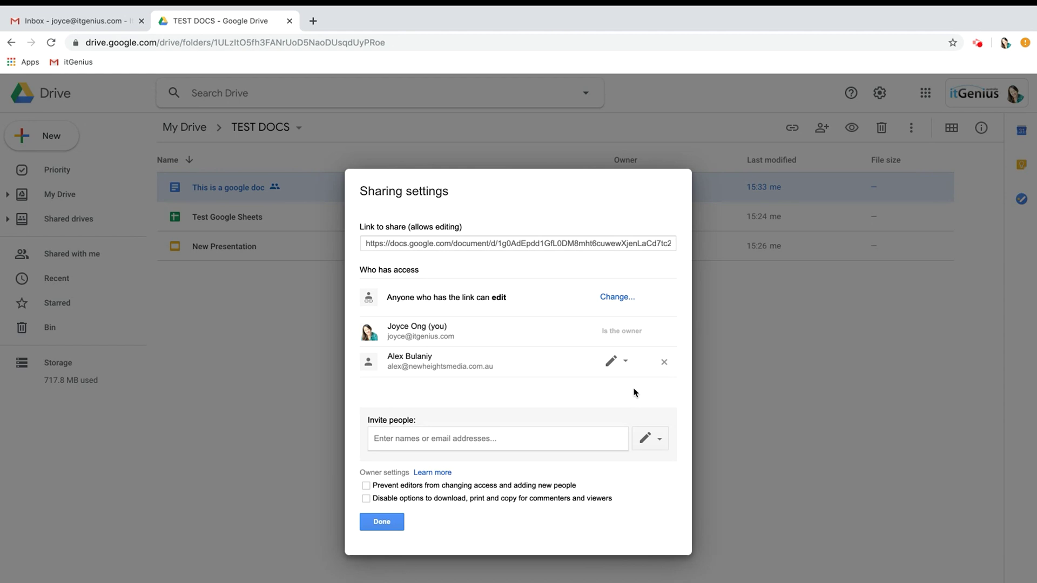
mouse_move(519, 362)
left_click(664, 364)
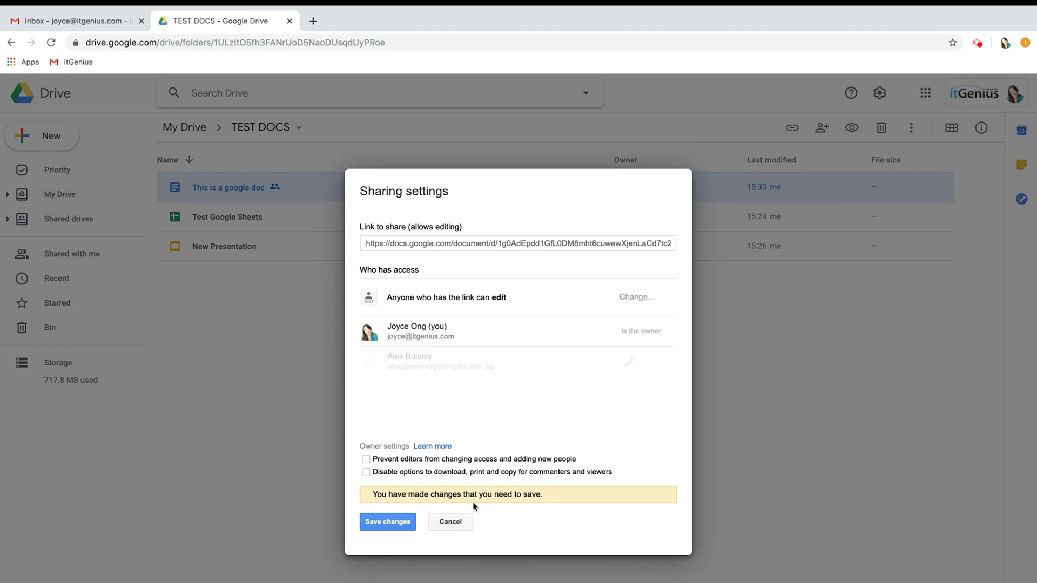
left_click(460, 521)
left_click(393, 524)
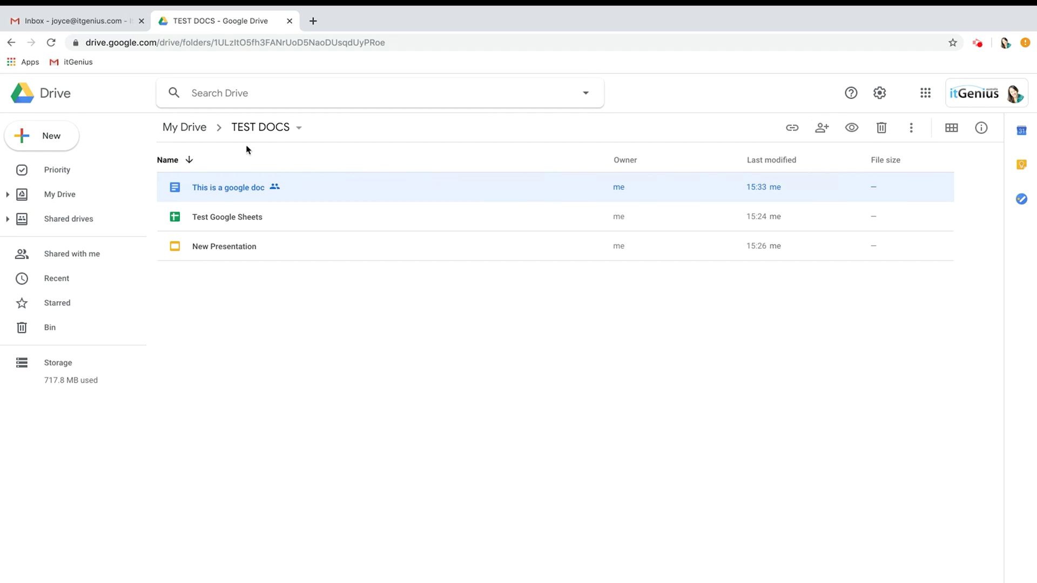
left_click(198, 127)
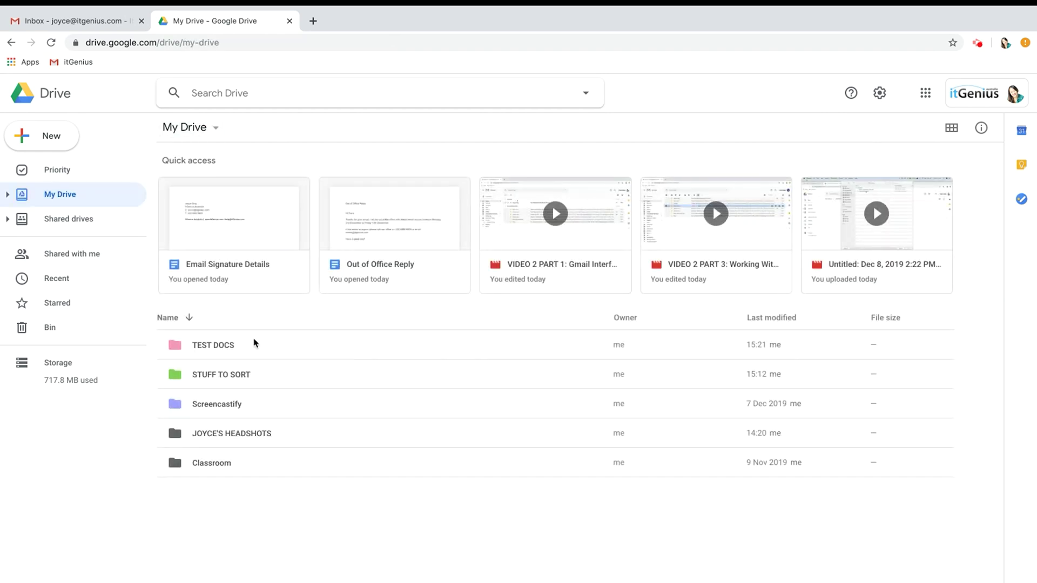
left_click(241, 345)
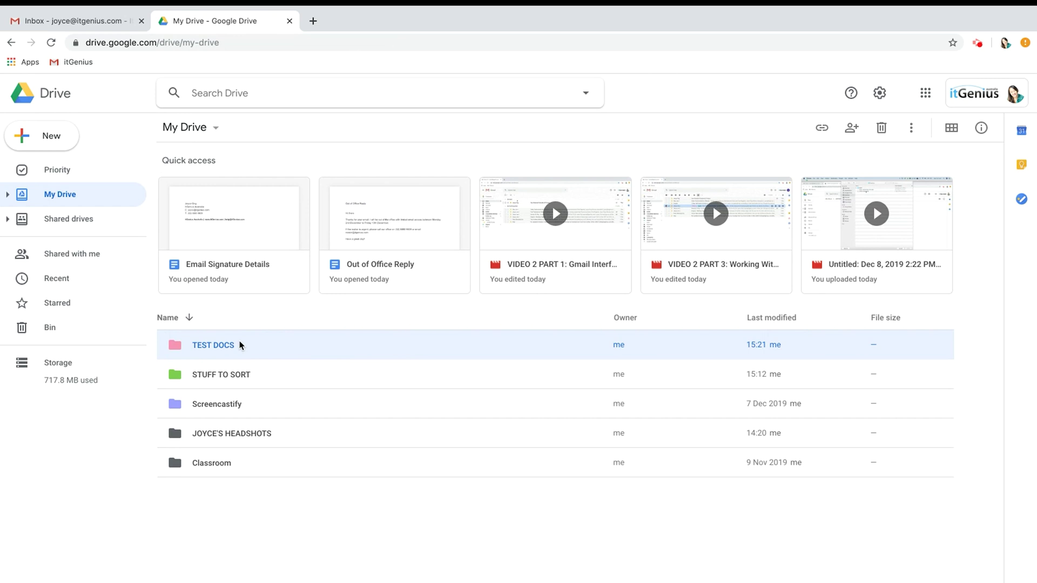
right_click(241, 345)
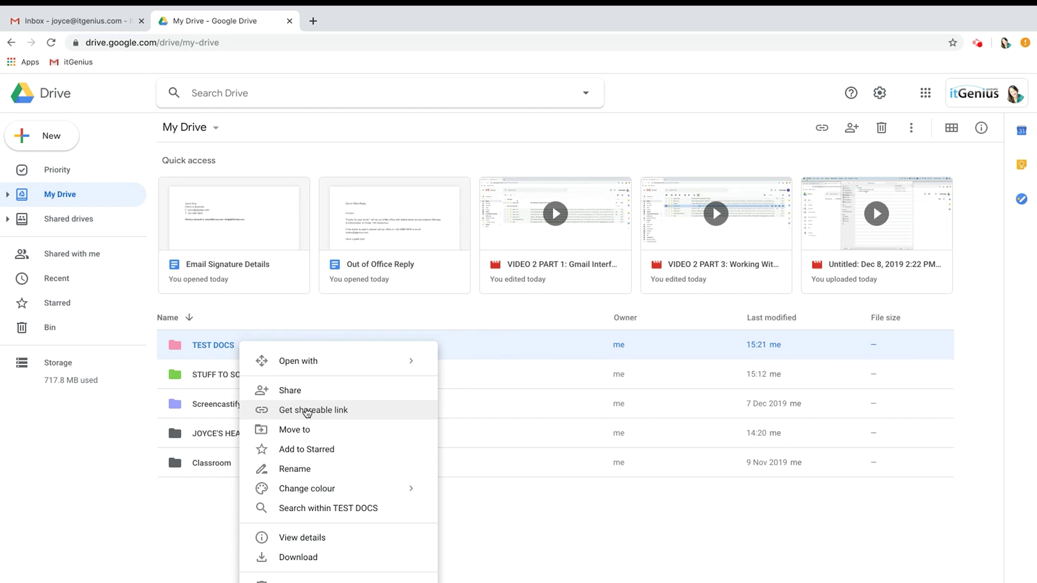
double_click(210, 346)
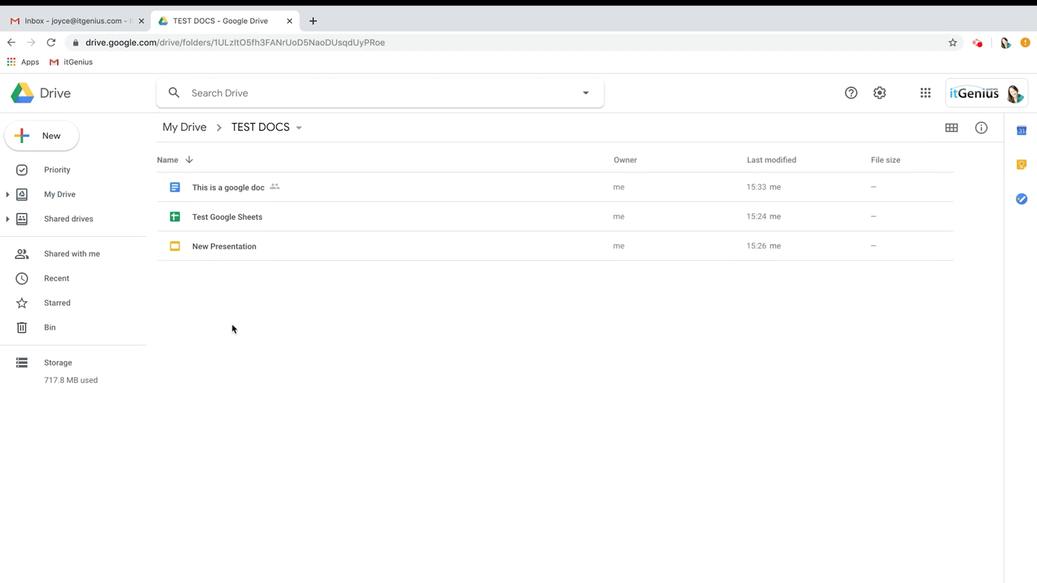